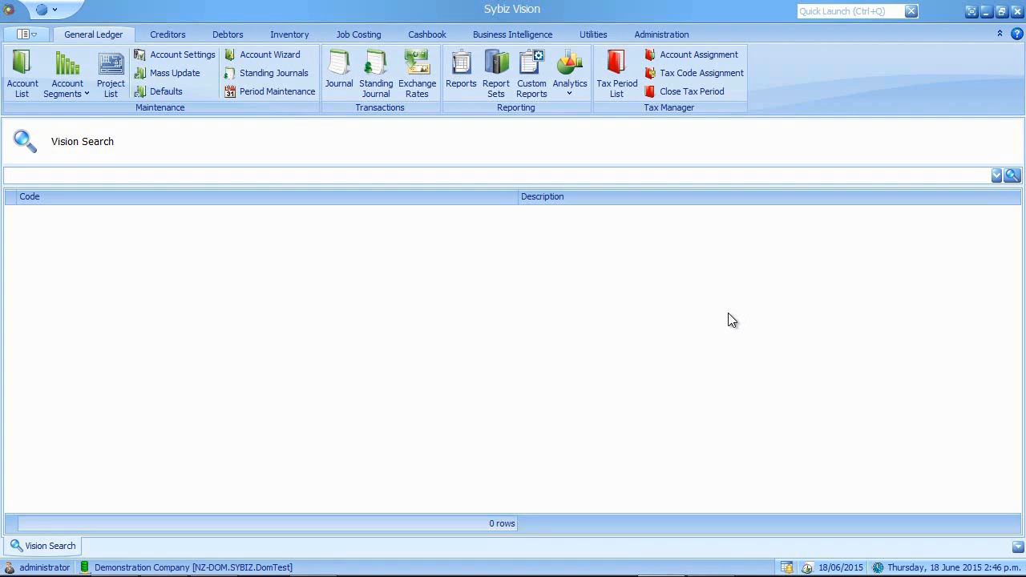
# Examine which analytics the General Ledger and Inventory modules offer, passing through Creditors and Debtors.
pyautogui.click(571, 96)
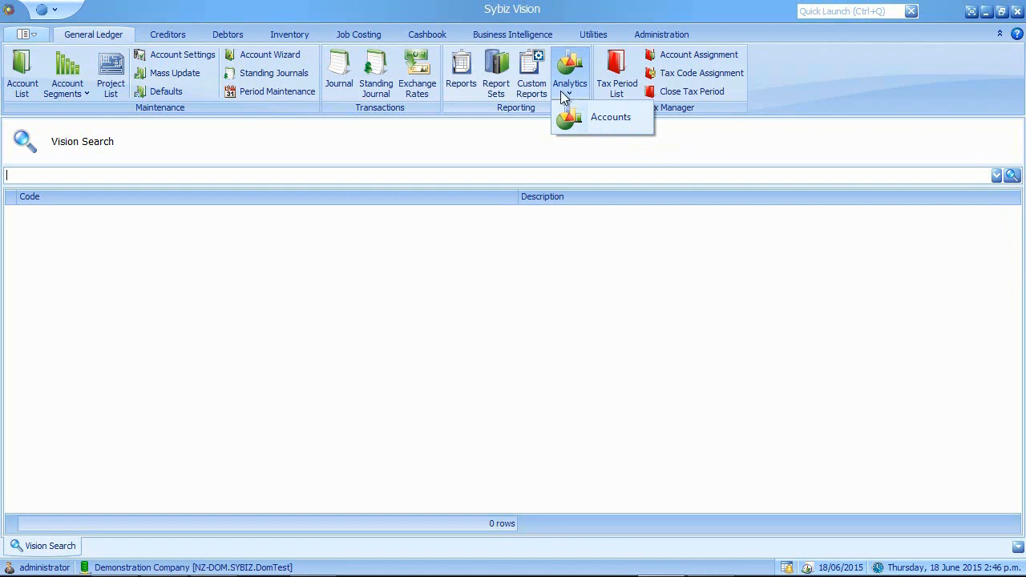
pyautogui.click(181, 35)
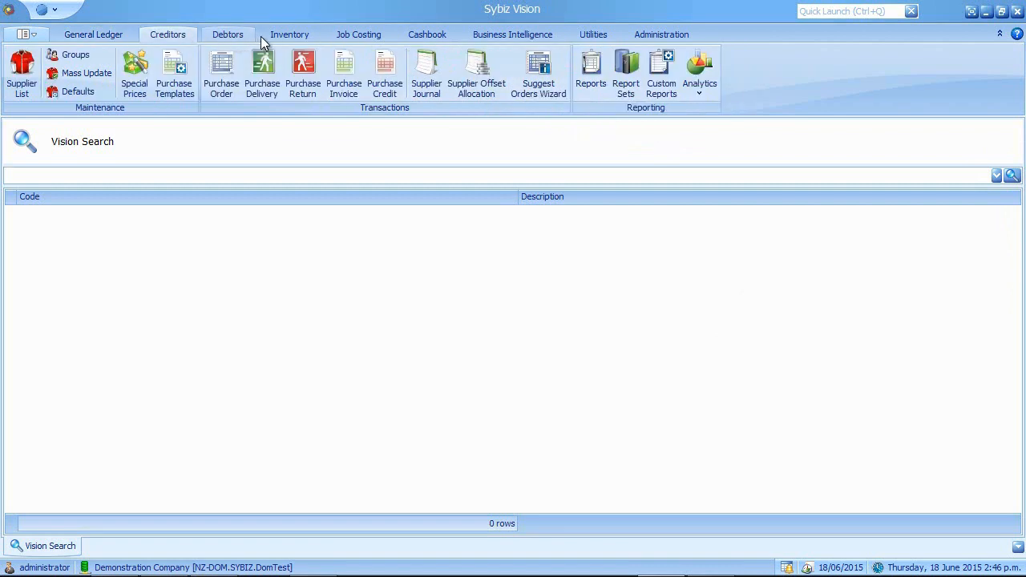
pyautogui.click(241, 34)
pyautogui.click(293, 36)
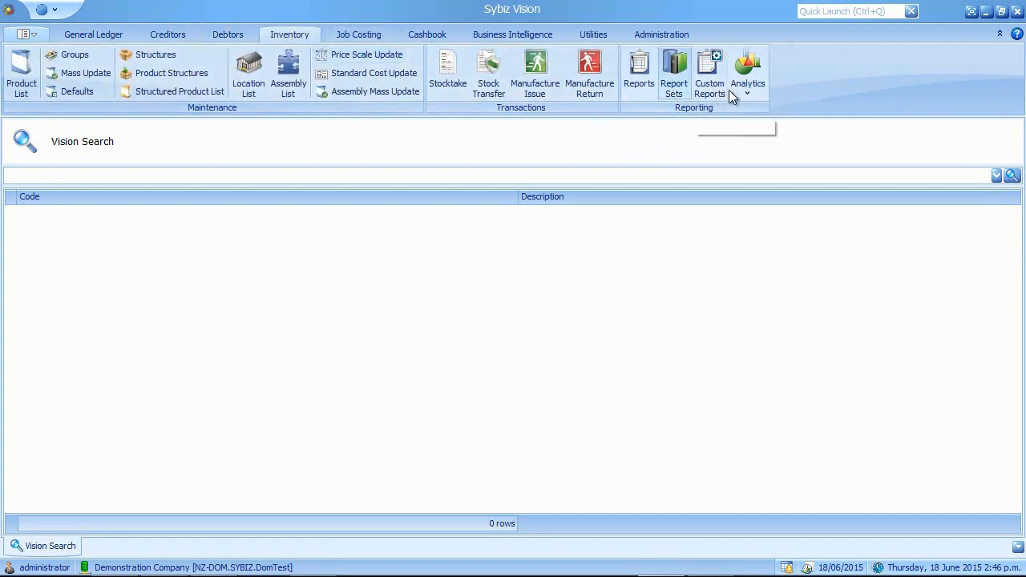
pyautogui.click(751, 94)
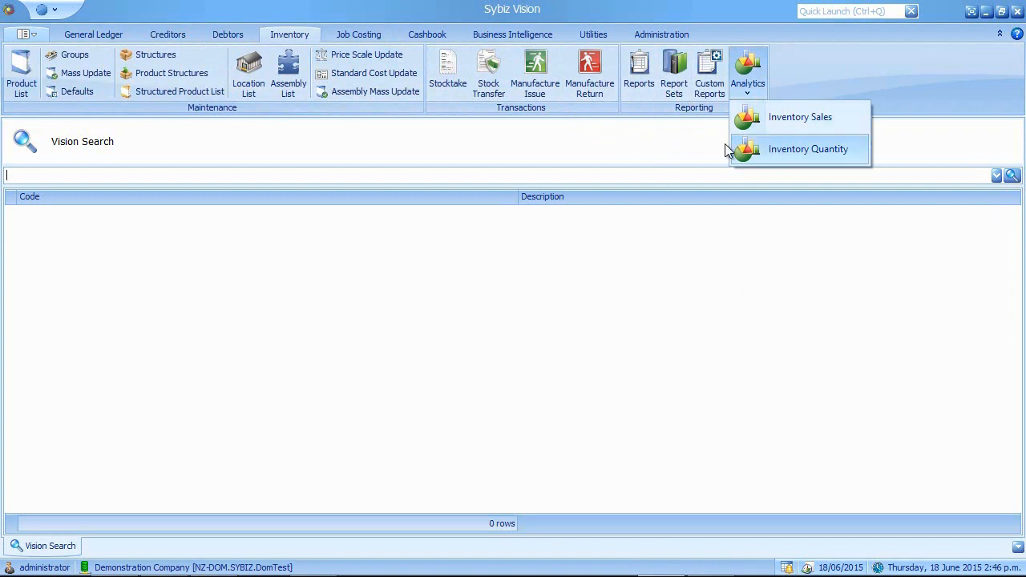
# Open the Accounts analytic of the General Ledger.
pyautogui.click(102, 32)
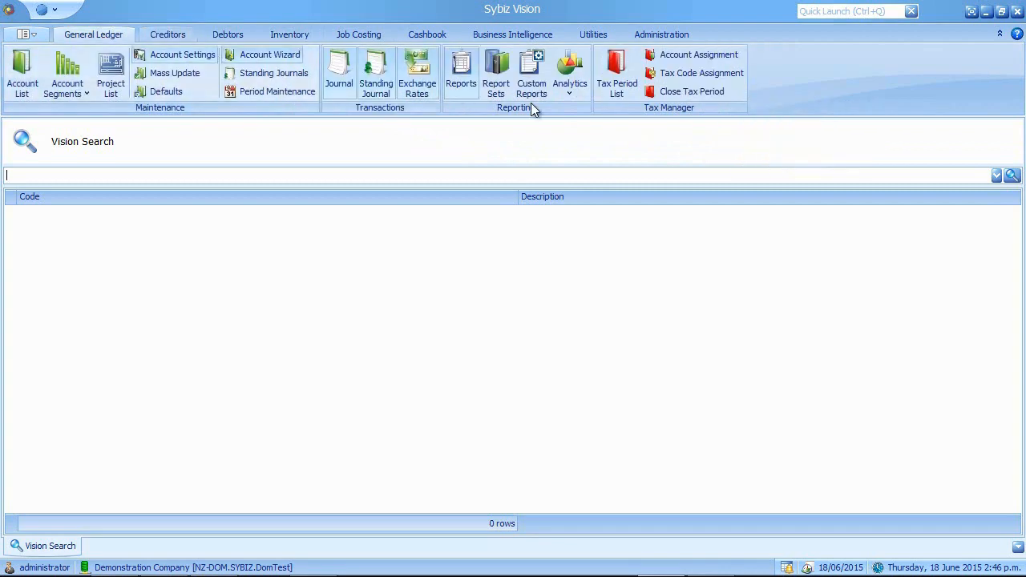
pyautogui.click(569, 95)
pyautogui.click(590, 112)
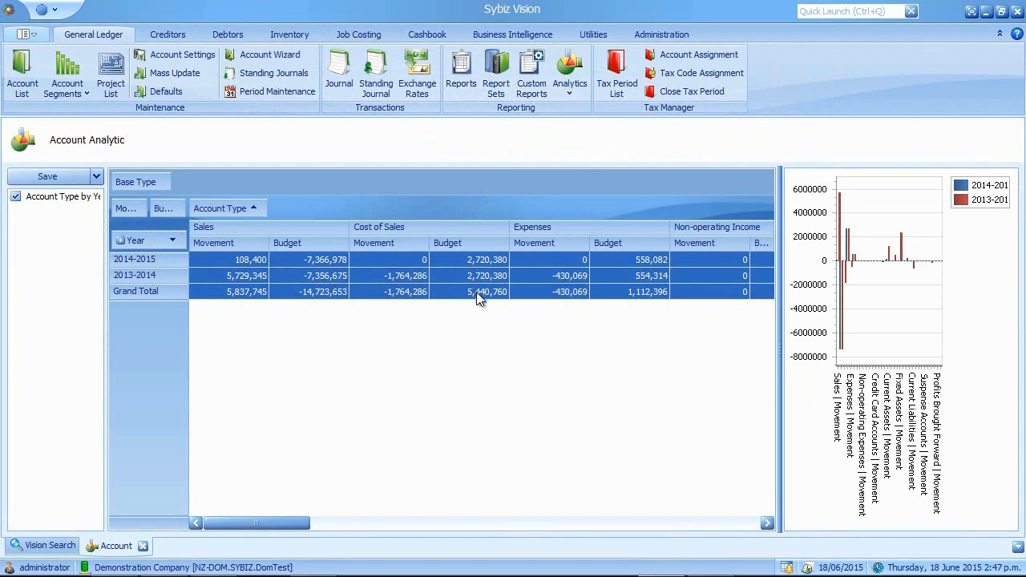
pyautogui.moveTo(238, 522)
pyautogui.mouseDown()
pyautogui.moveTo(402, 521)
pyautogui.moveTo(249, 520)
pyautogui.mouseUp()
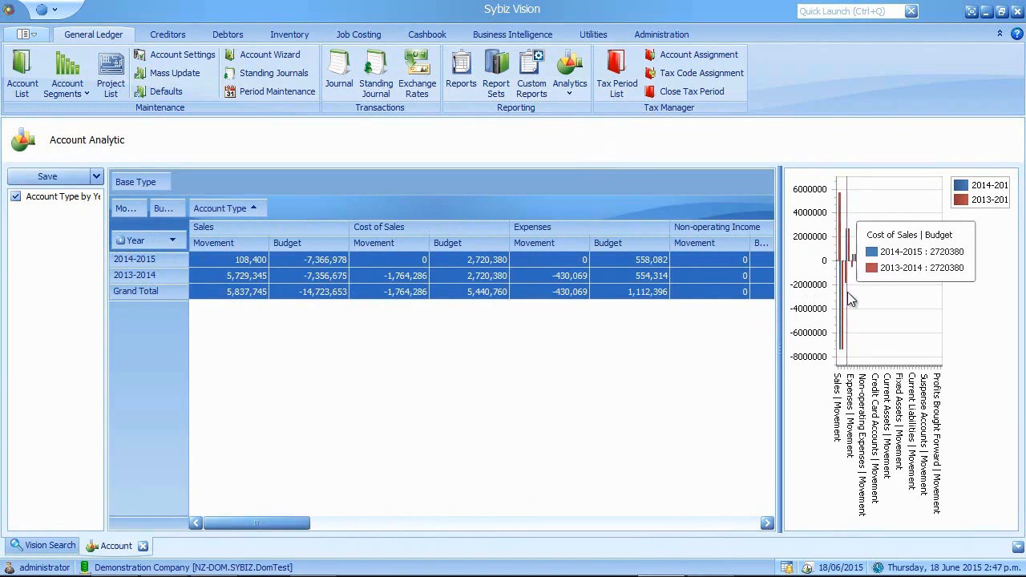
# Chart only the pivot cells from Sales Movement through Expenses Movement for both years and the grand total, and inspect the bars' values.
pyautogui.moveTo(841, 323)
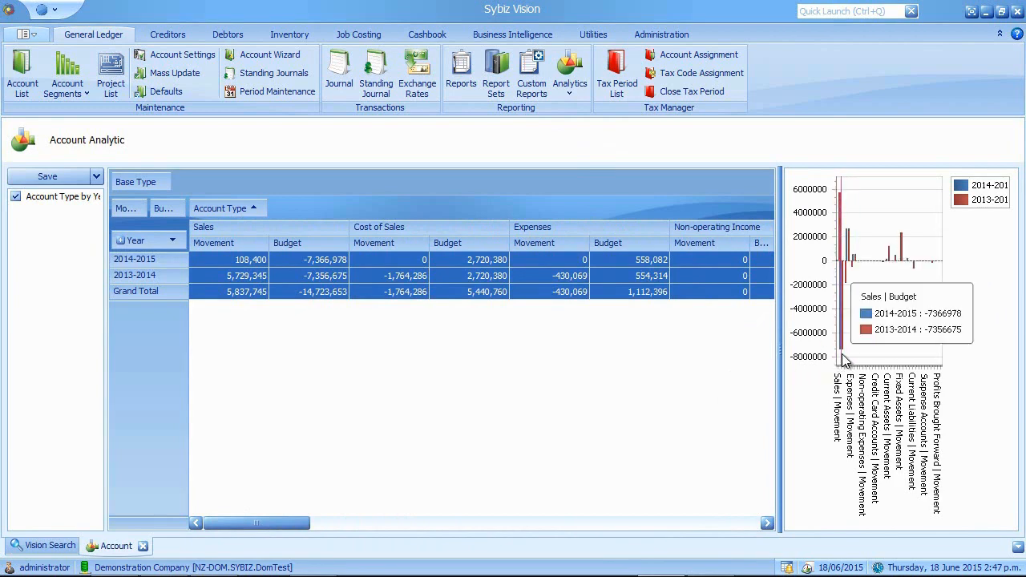
pyautogui.click(225, 260)
pyautogui.moveTo(225, 260); pyautogui.dragTo(567, 311)
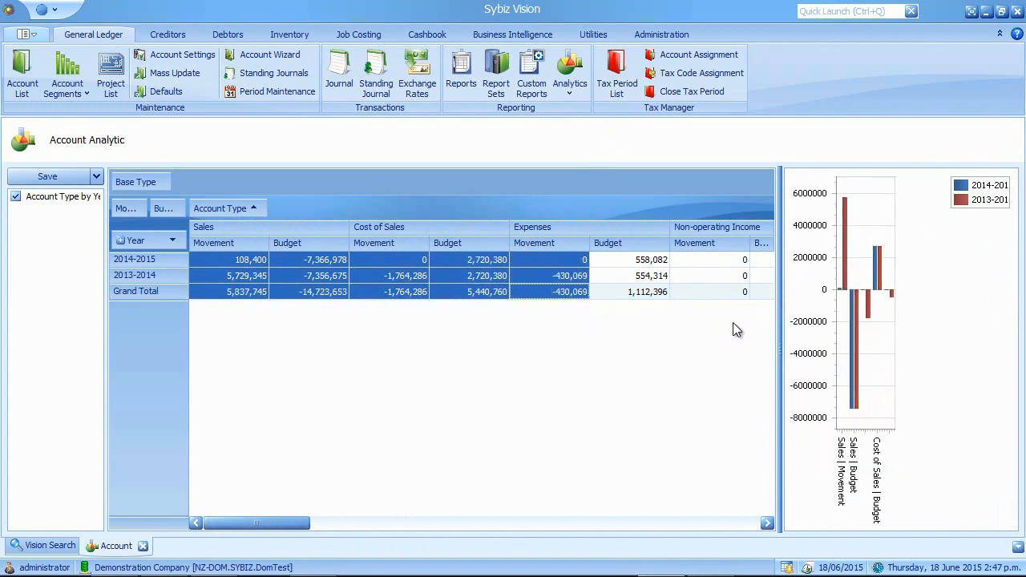
pyautogui.moveTo(863, 337)
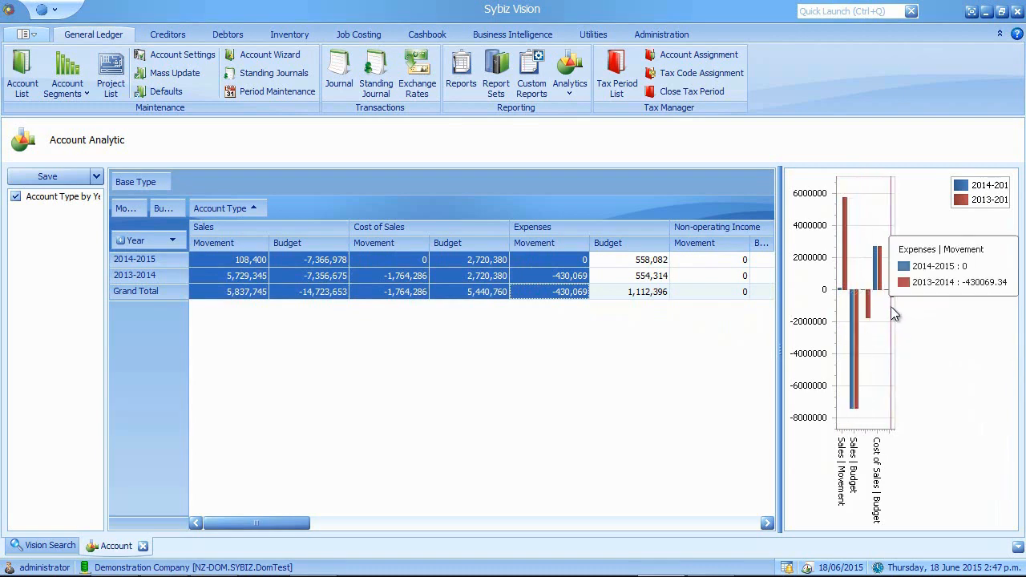
pyautogui.moveTo(878, 308)
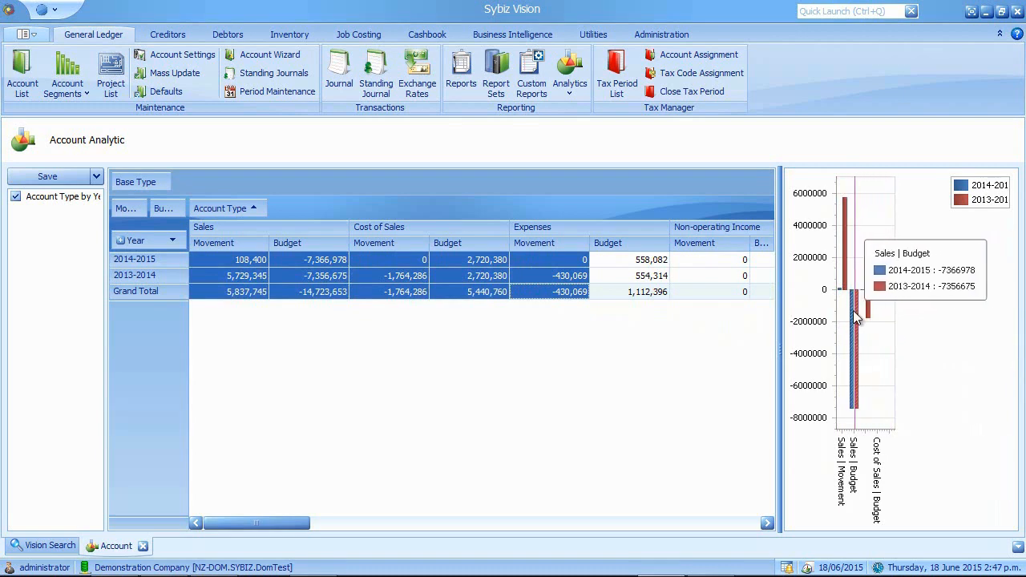
# Export the chart as a graphics file named graph2 in the Documents folder, without opening the exported file.
pyautogui.rightClick(925, 325)
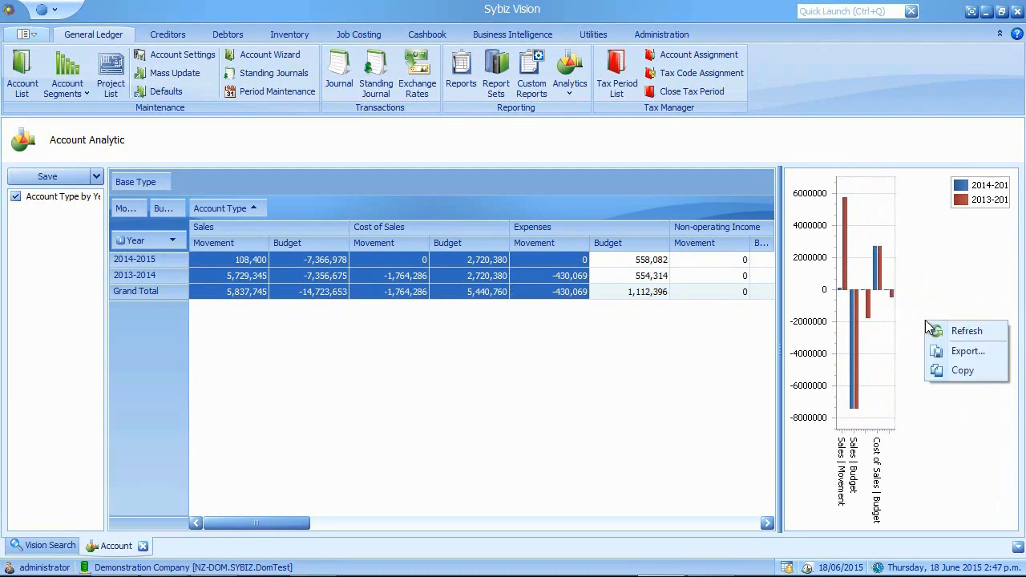
pyautogui.click(959, 350)
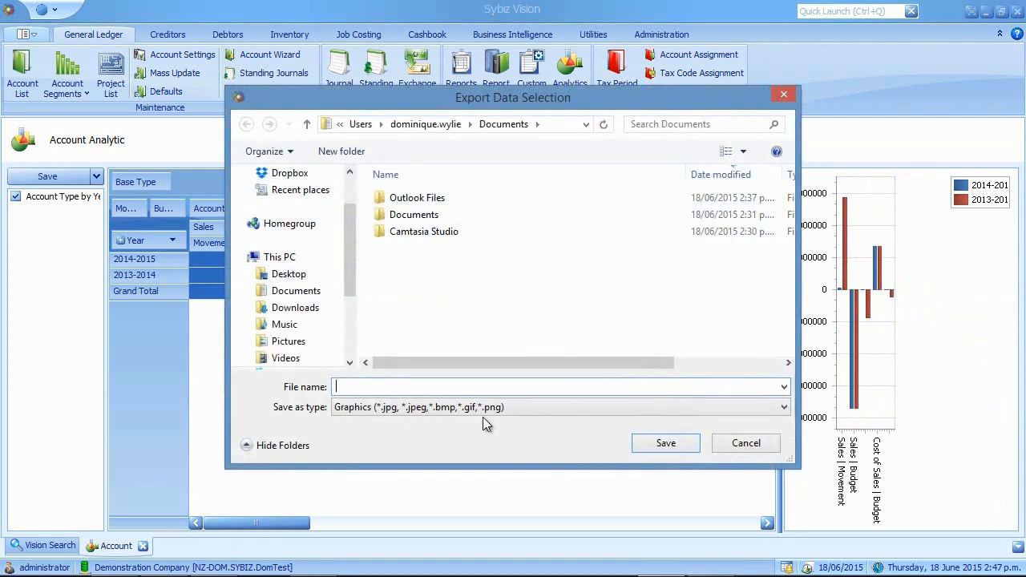
pyautogui.write('graph')
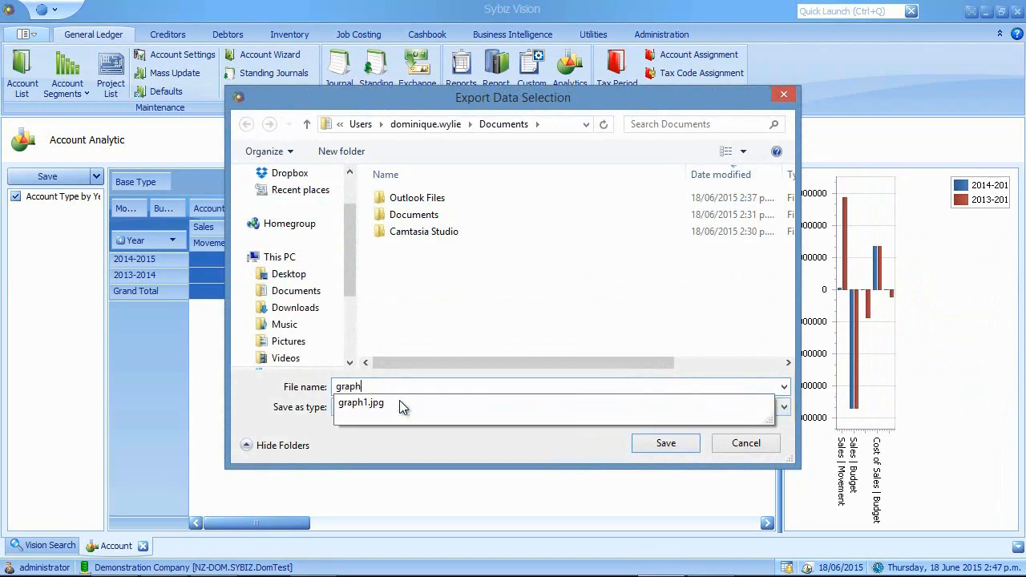
pyautogui.write('2')
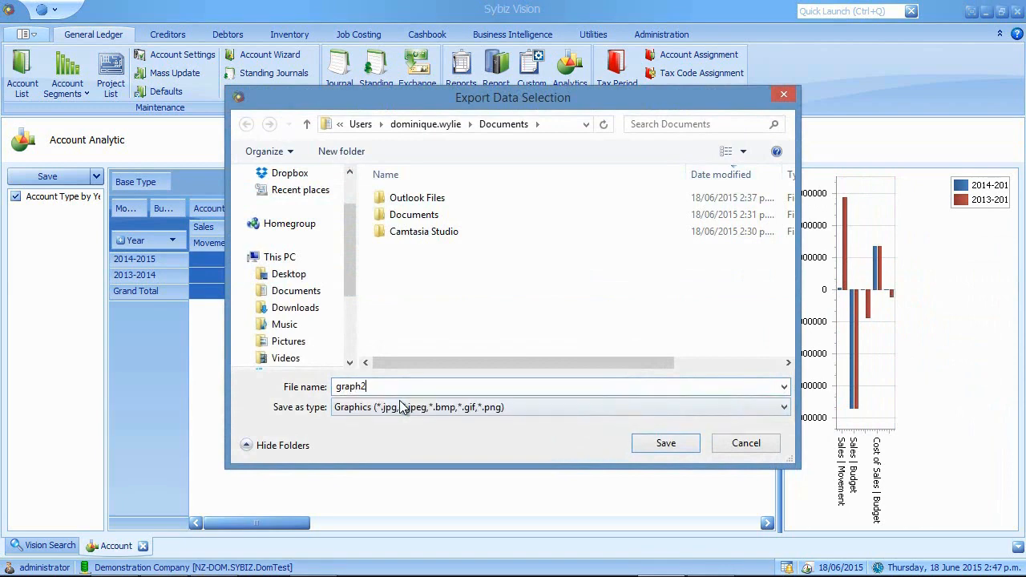
pyautogui.click(672, 439)
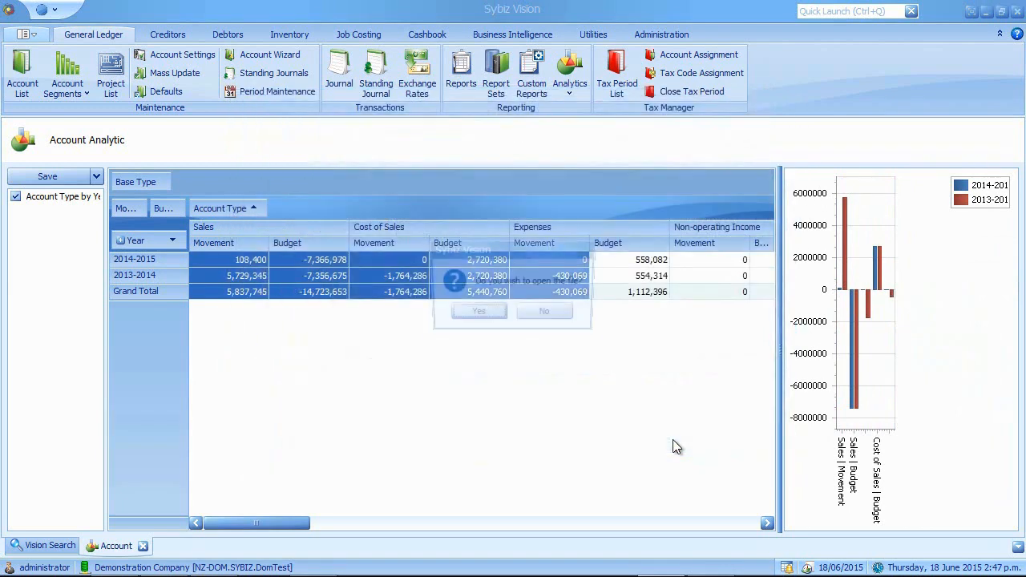
pyautogui.click(545, 314)
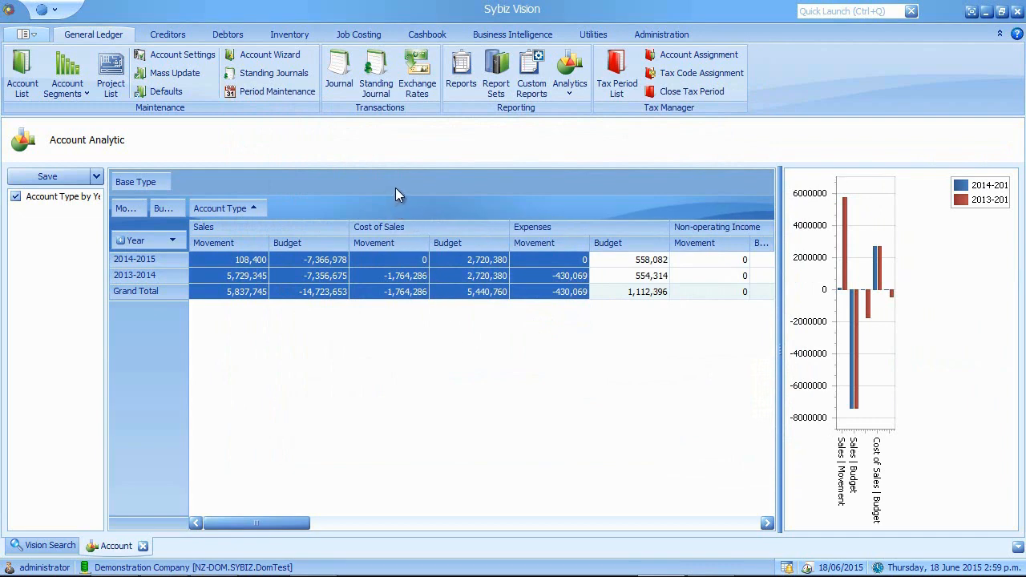
# Customise the pivot by replacing Account Type with Account Description in the columns and removing the Movement data field.
pyautogui.rightClick(396, 191)
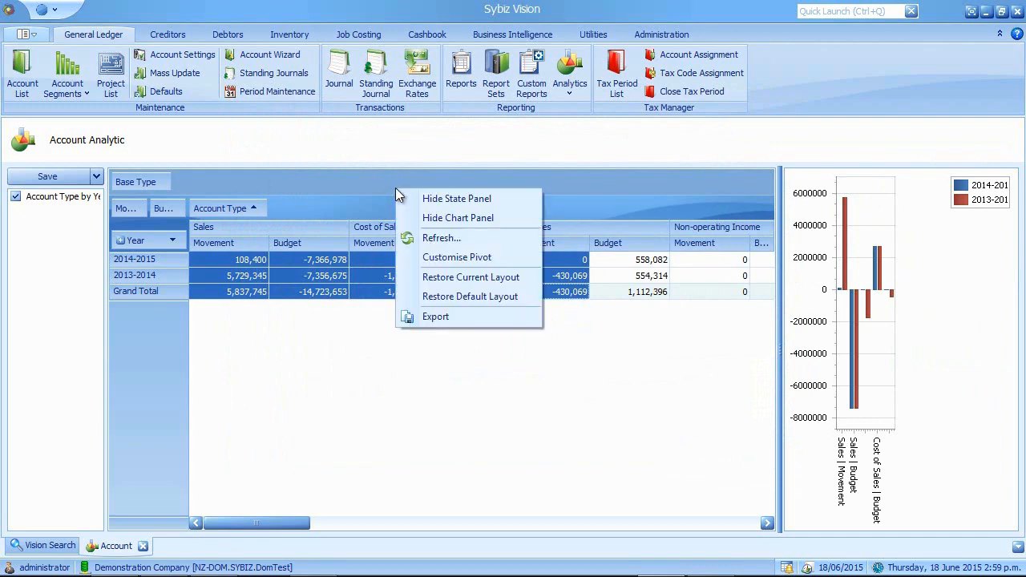
pyautogui.click(455, 260)
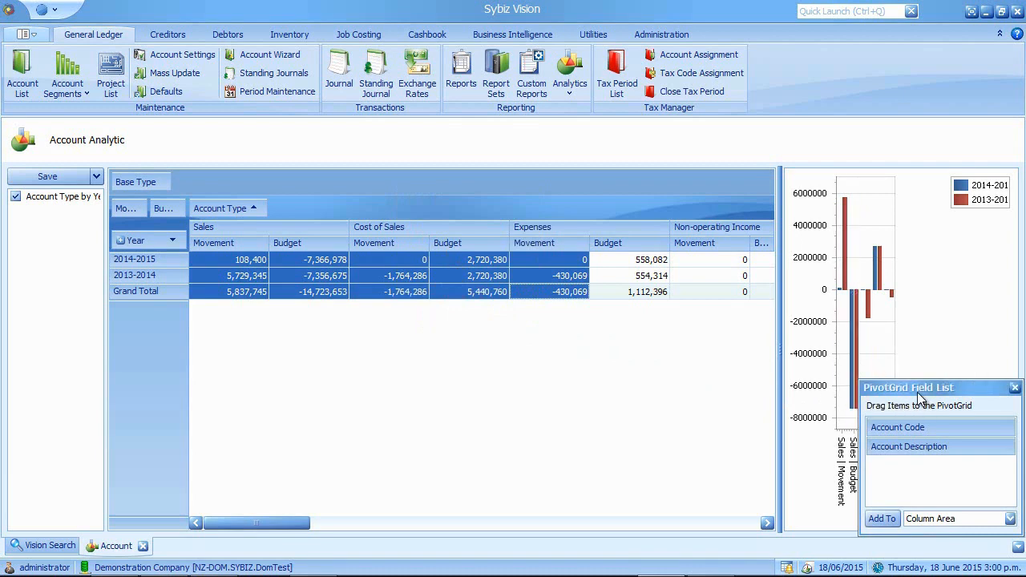
pyautogui.moveTo(917, 393); pyautogui.dragTo(627, 329)
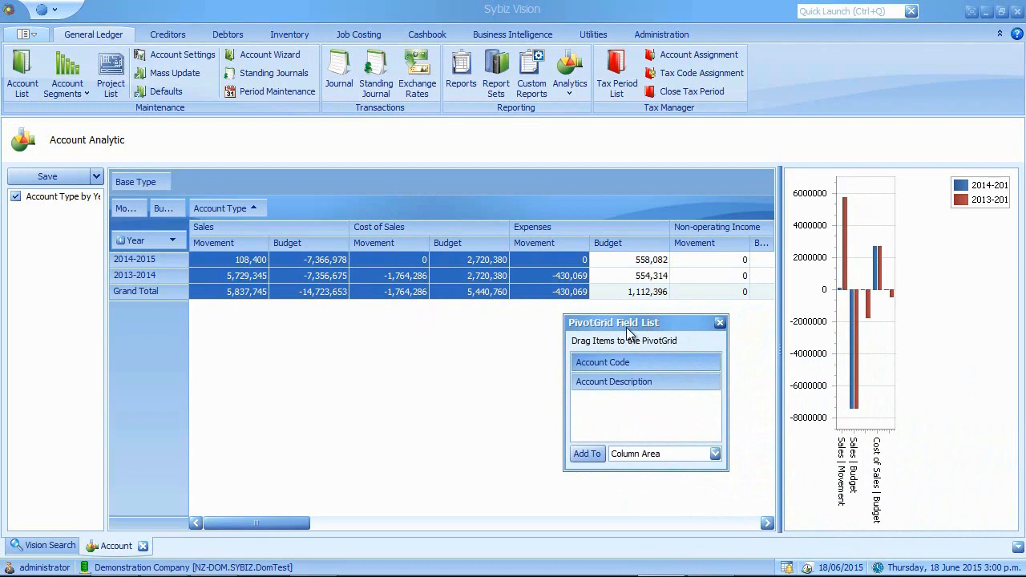
pyautogui.click(646, 384)
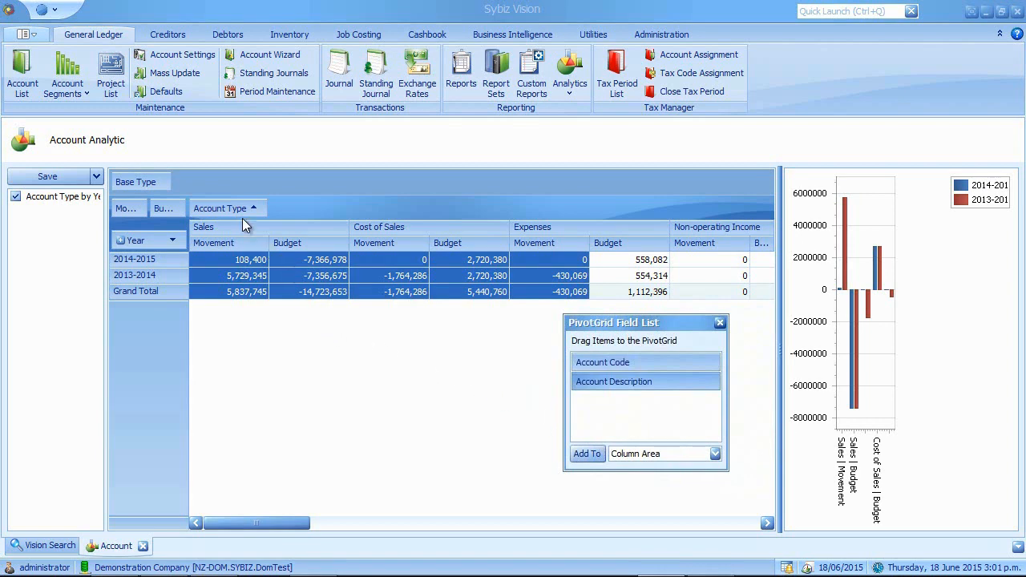
pyautogui.moveTo(223, 208)
pyautogui.mouseDown()
pyautogui.moveTo(585, 393)
pyautogui.moveTo(633, 405)
pyautogui.moveTo(274, 205)
pyautogui.moveTo(242, 207)
pyautogui.mouseUp()
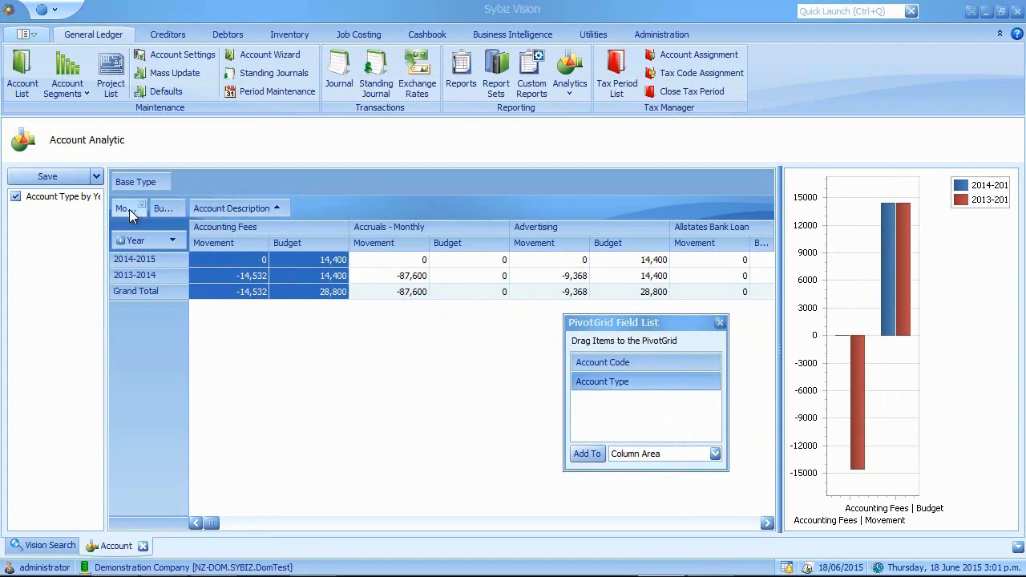
pyautogui.moveTo(129, 209); pyautogui.dragTo(634, 407)
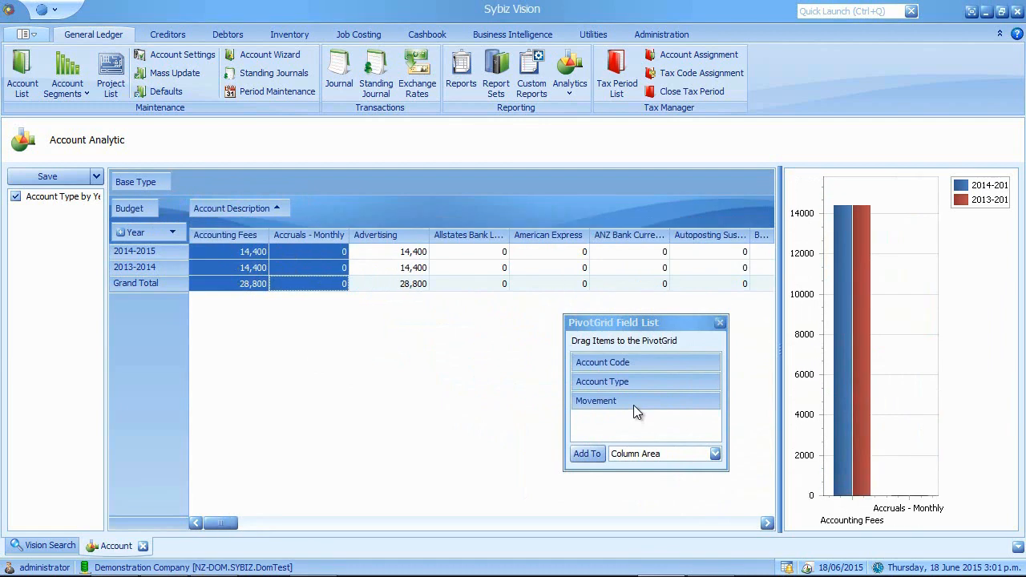
pyautogui.click(720, 322)
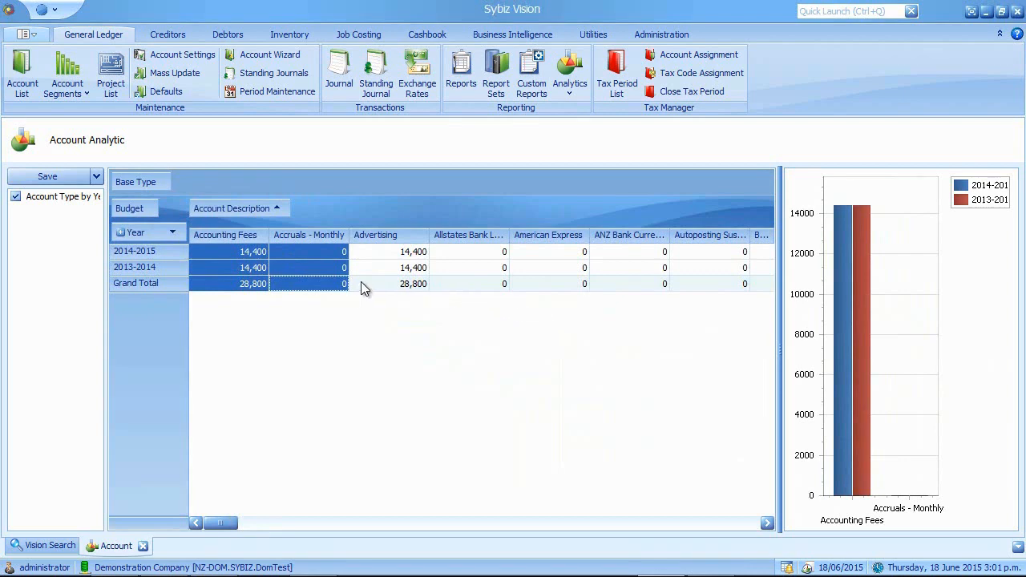
# Filter Base Type to Profit And Loss only and sort the Year rows in ascending order.
pyautogui.click(166, 177)
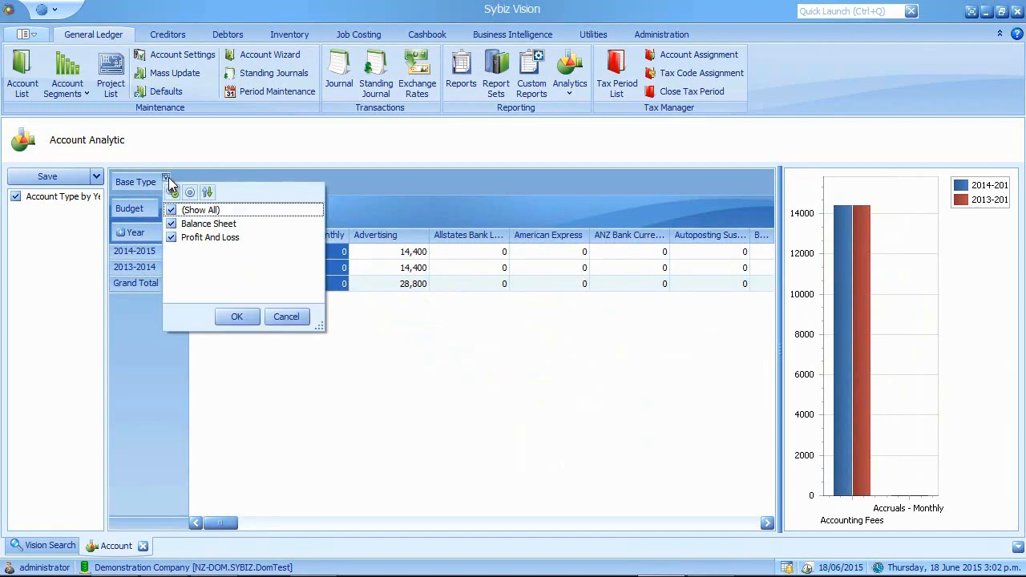
pyautogui.click(172, 224)
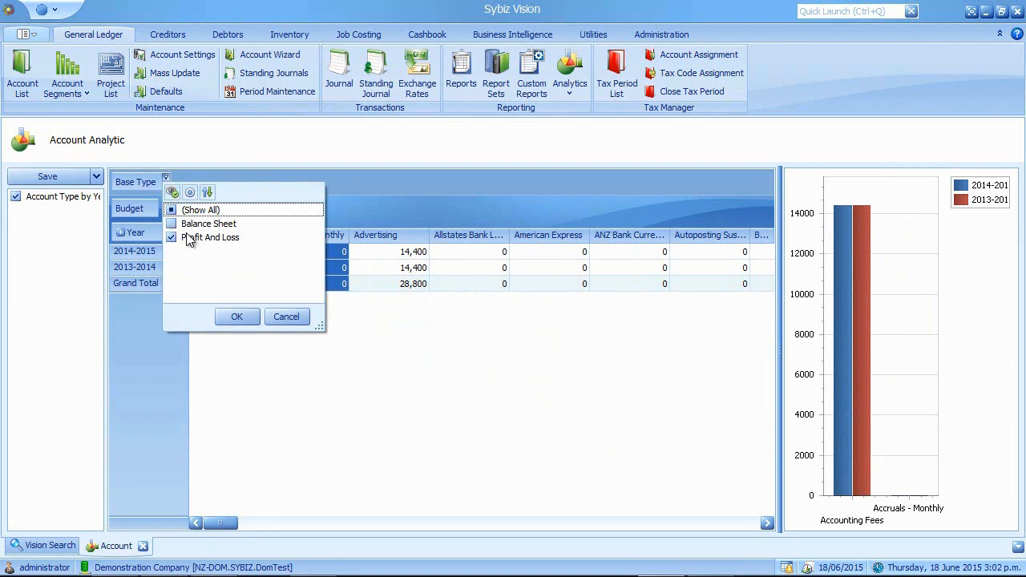
pyautogui.click(238, 317)
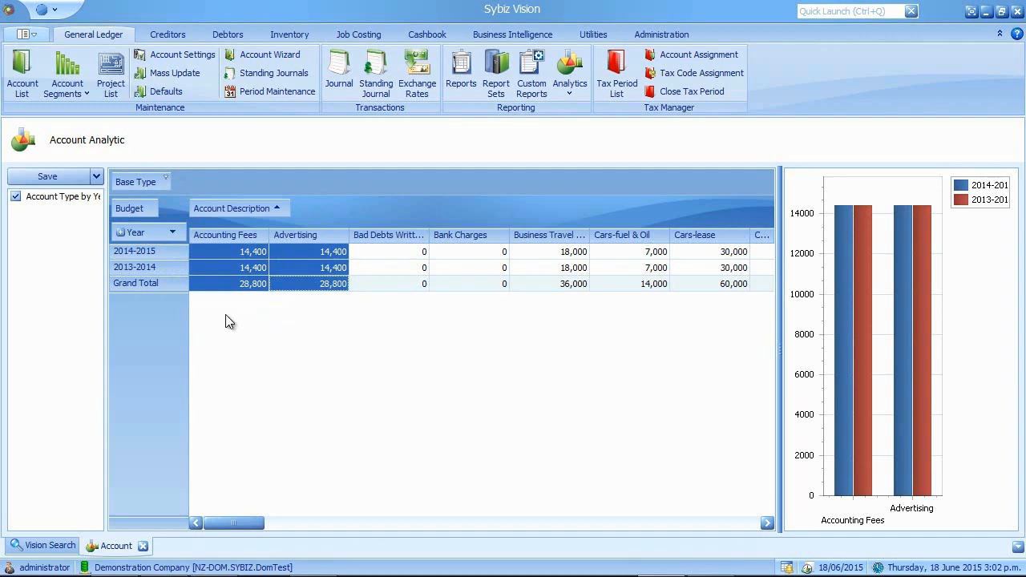
pyautogui.click(164, 235)
# Try a Budget value filter with a range from -1,120,887 to 1,801,980.
pyautogui.click(153, 203)
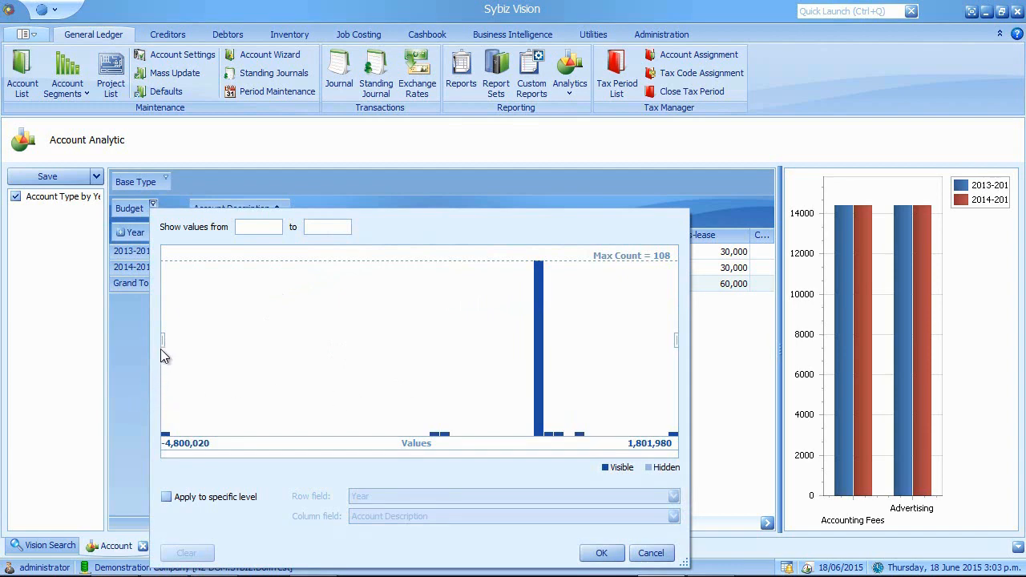
pyautogui.moveTo(164, 342); pyautogui.dragTo(453, 339)
pyautogui.moveTo(452, 338); pyautogui.dragTo(450, 338)
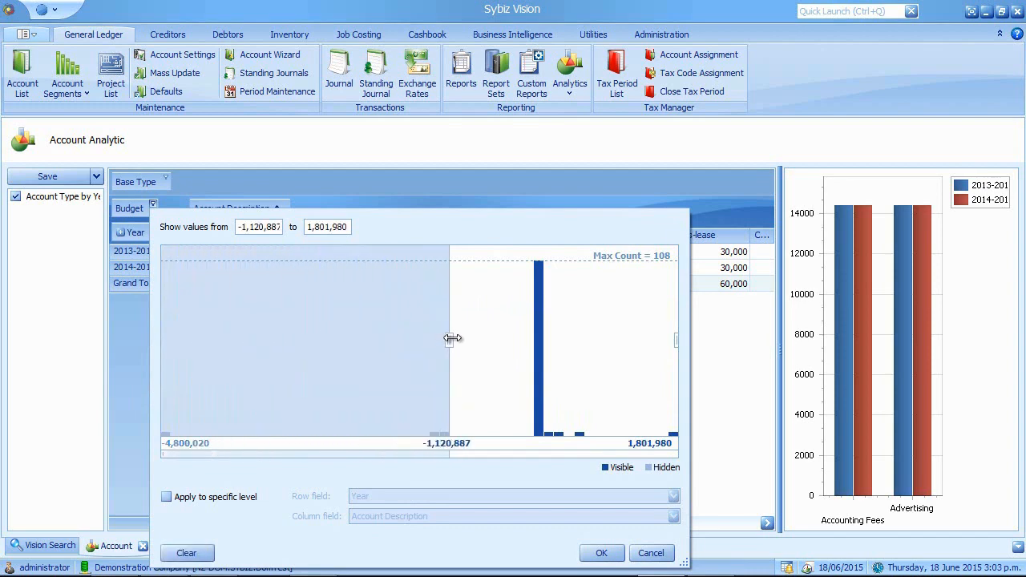
pyautogui.click(276, 229)
pyautogui.click(317, 227)
# Try applying the Budget filter to a specific level with its row field options, and switch that option off again.
pyautogui.click(166, 497)
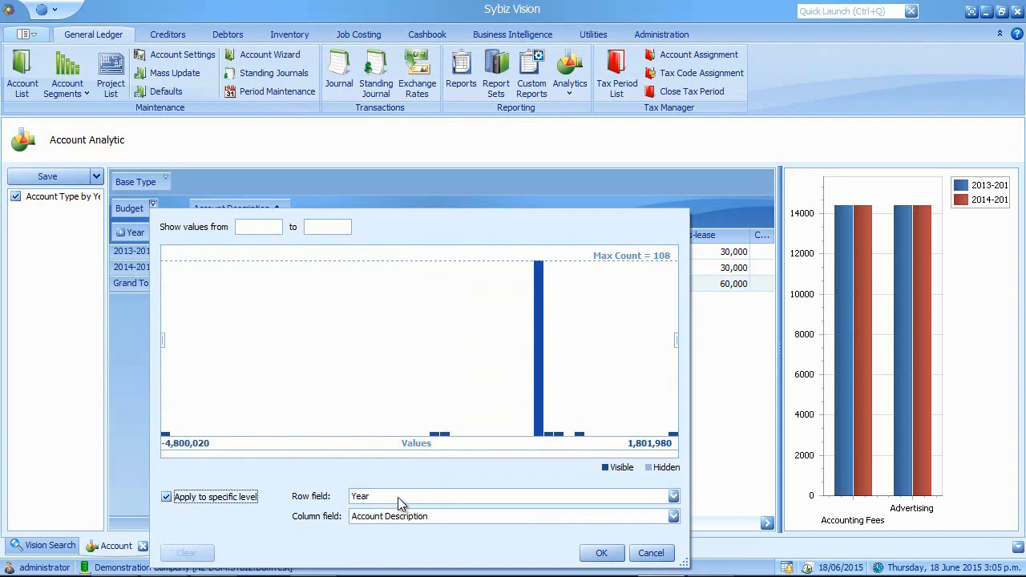
pyautogui.click(401, 496)
pyautogui.click(405, 501)
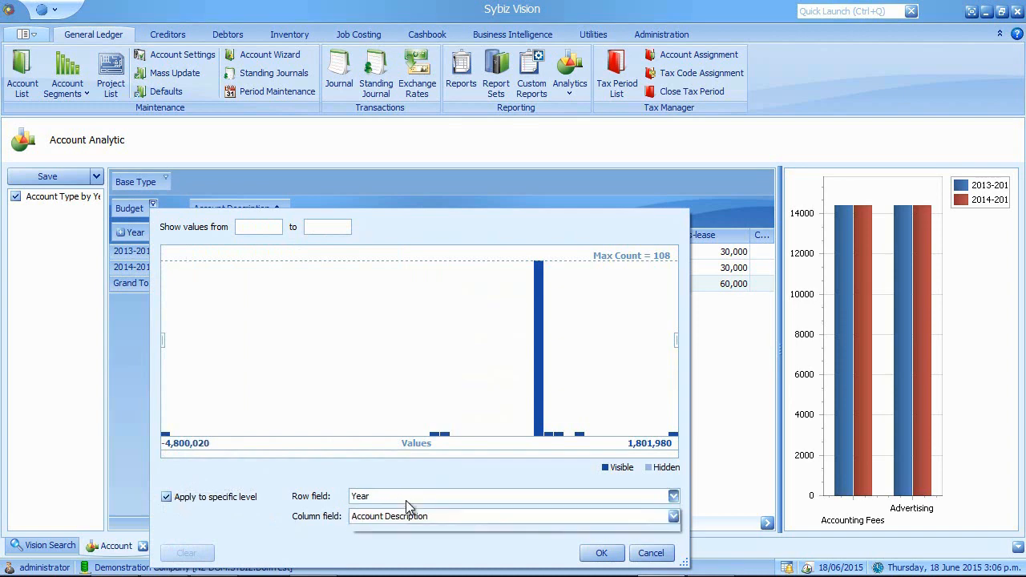
pyautogui.click(168, 498)
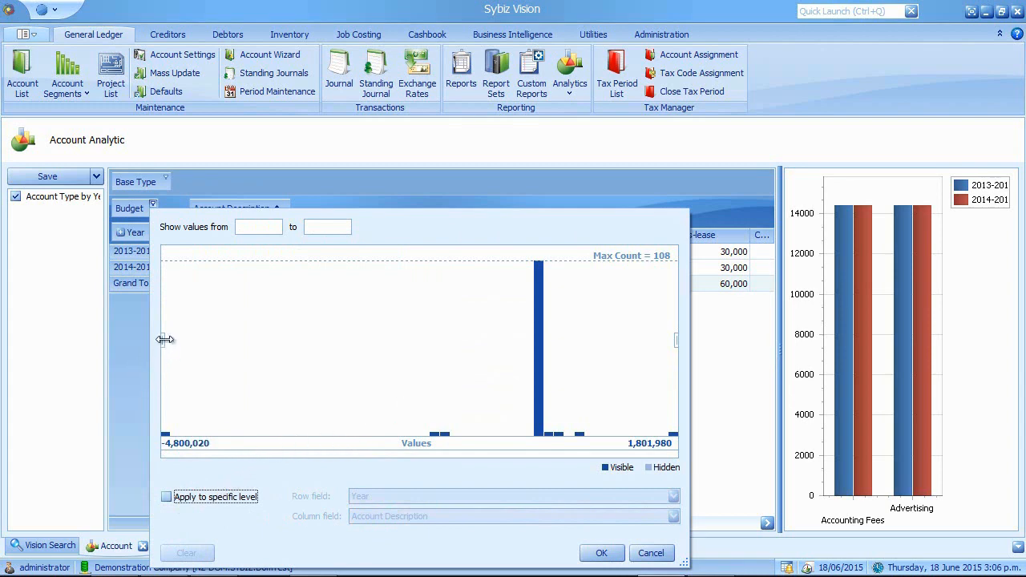
# Filter the Budget values to the range from -630,336 to 1,801,980.
pyautogui.moveTo(164, 340); pyautogui.dragTo(488, 343)
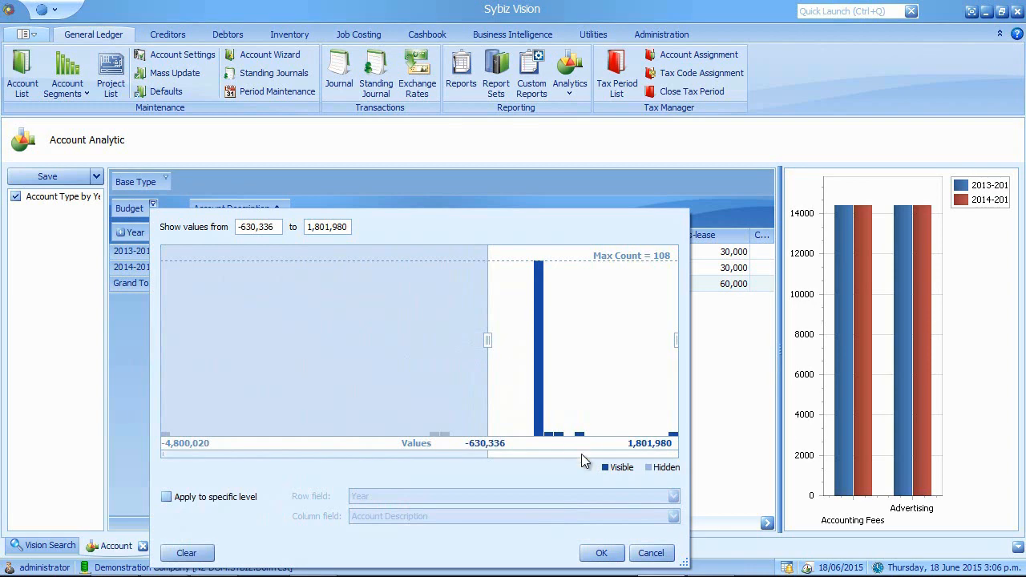
pyautogui.click(598, 554)
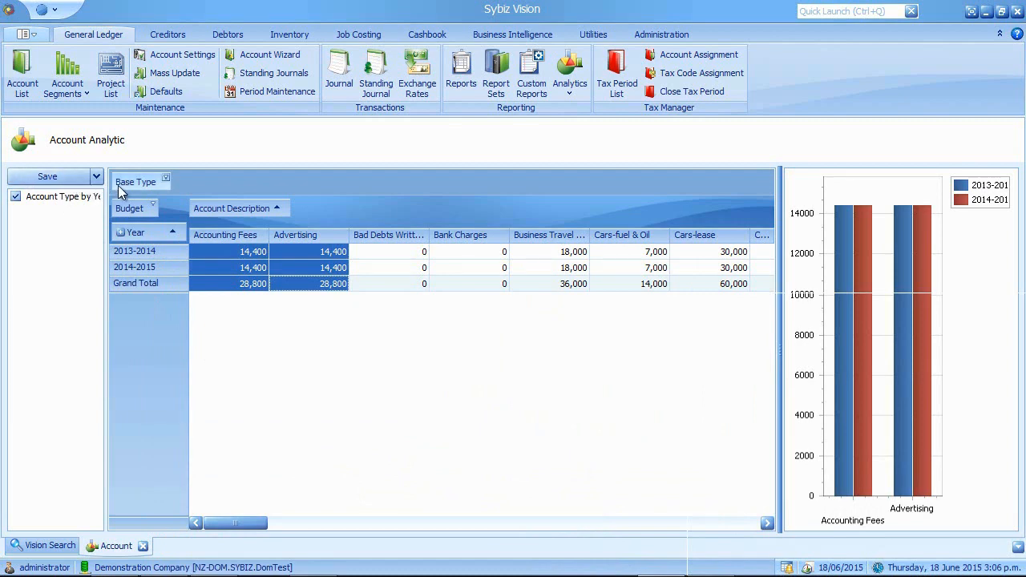
# Save the customised analytic as a new layout named "Description by Year".
pyautogui.click(96, 177)
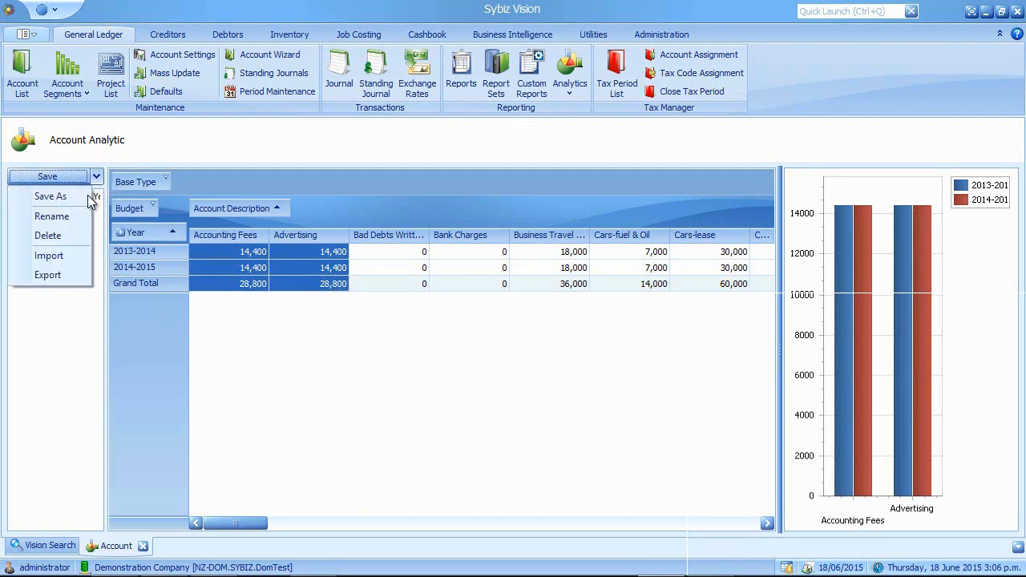
pyautogui.click(78, 198)
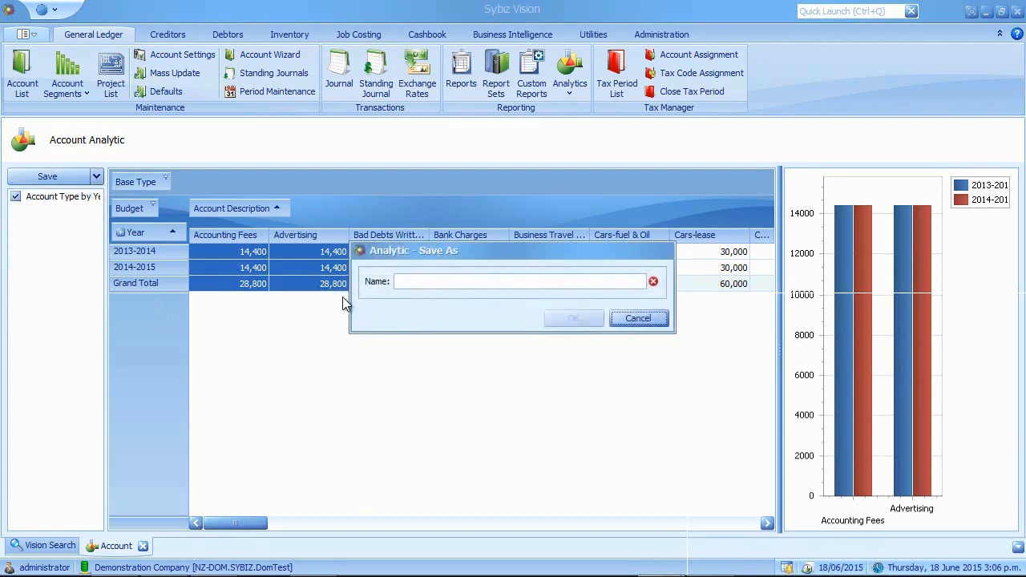
pyautogui.click(425, 282)
pyautogui.write('Des')
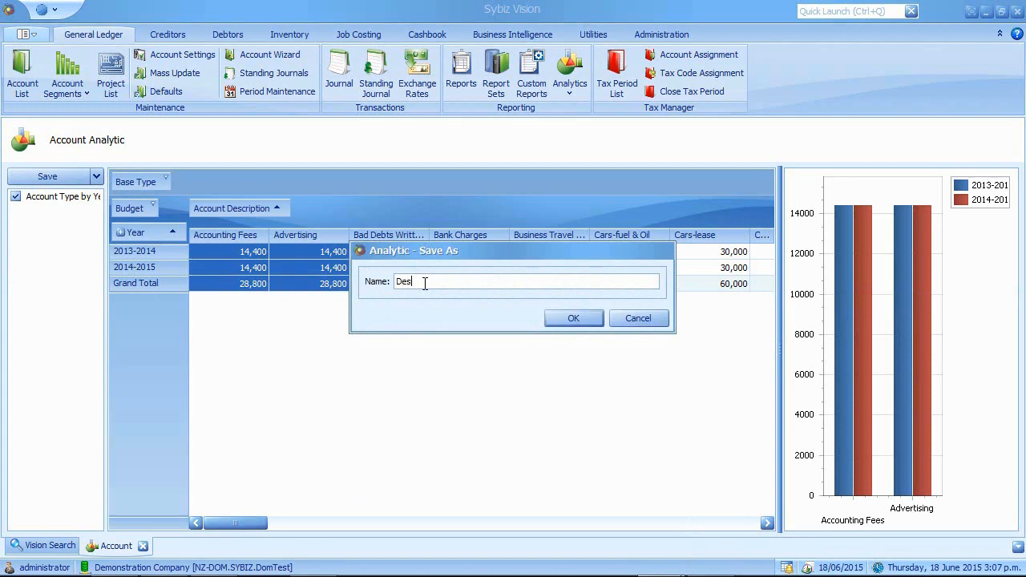
pyautogui.write('cription by Year')
pyautogui.click(574, 319)
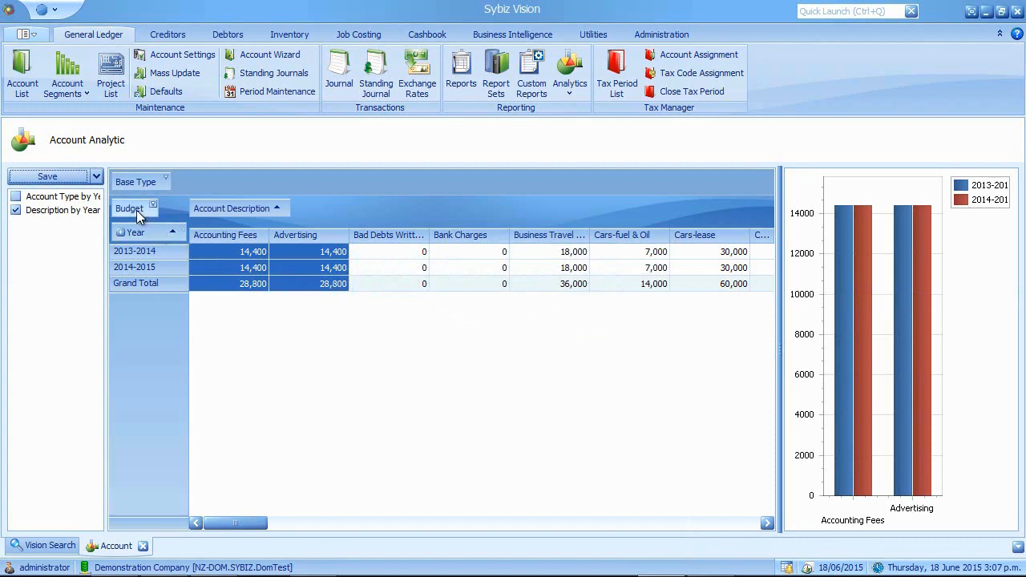
pyautogui.click(101, 180)
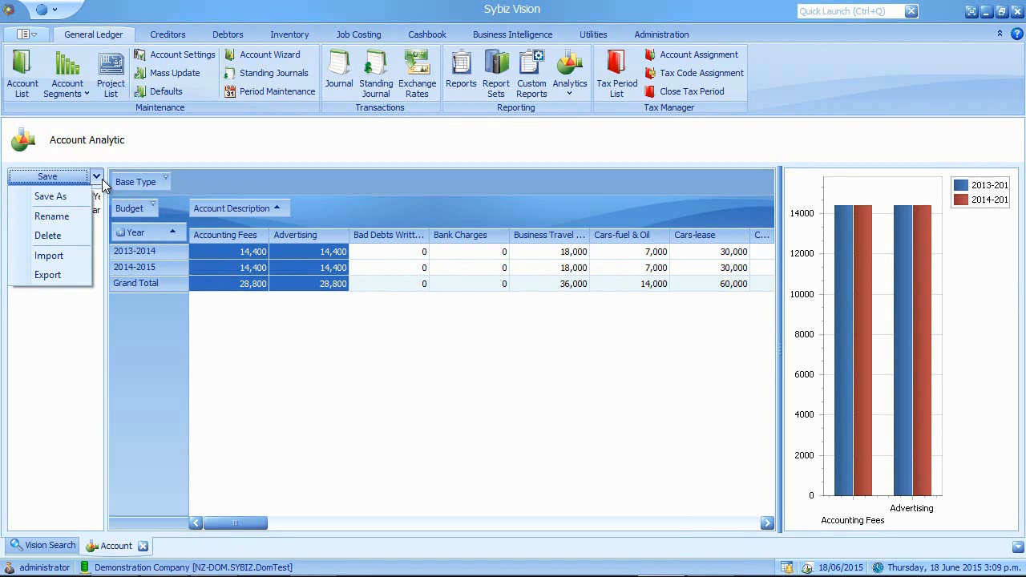
pyautogui.click(102, 179)
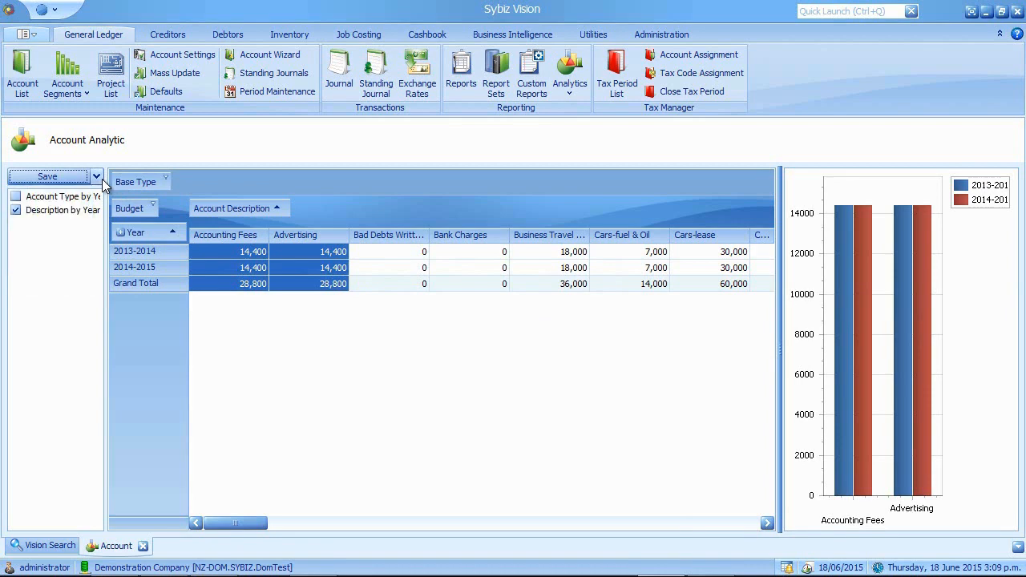